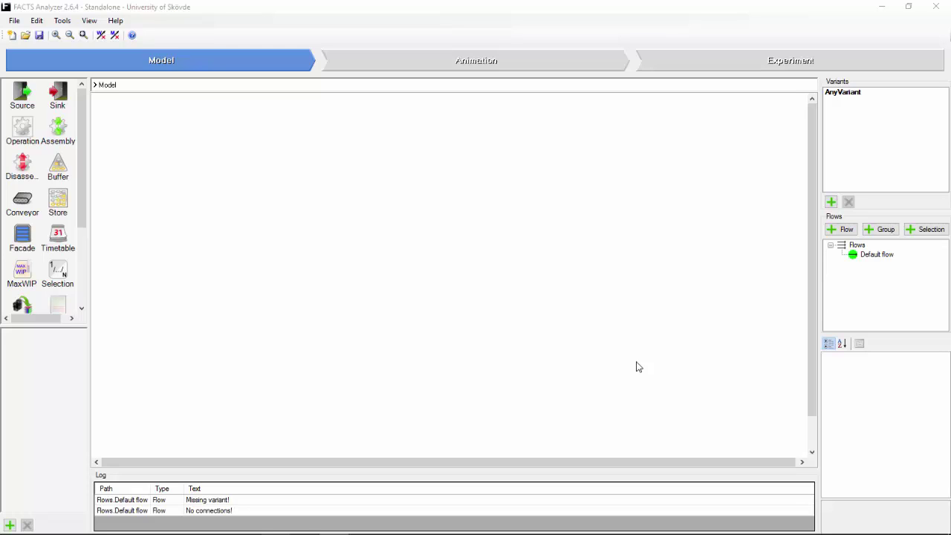
Add a variant named Var and a Source1 whose Variants table produces only Var, amount 1
{"action": "left_click", "coordinate": [830, 202]}
{"action": "type", "text": "Var"}
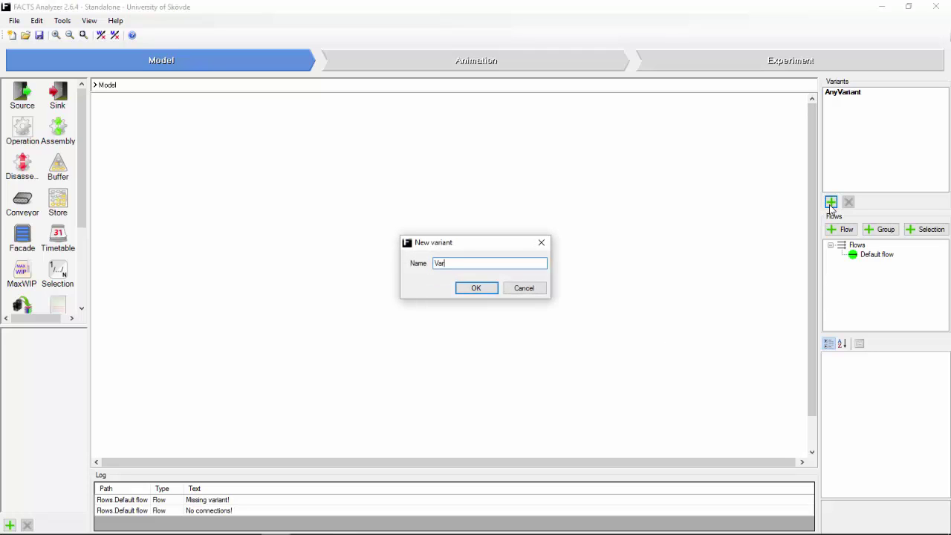
{"action": "key", "text": "Return"}
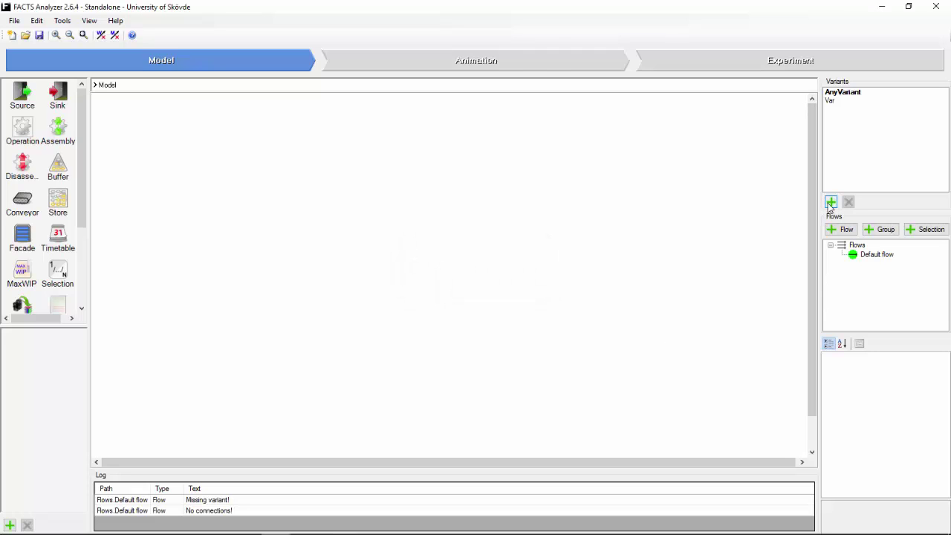
{"action": "mouse_move", "coordinate": [22, 93]}
{"action": "left_mouse_down"}
{"action": "mouse_move", "coordinate": [183, 216]}
{"action": "mouse_move", "coordinate": [178, 223]}
{"action": "left_mouse_up"}
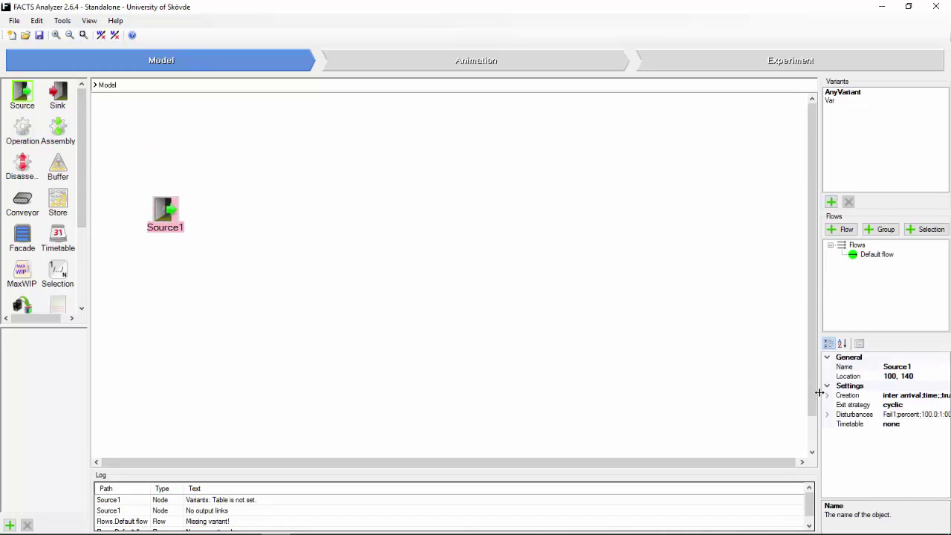
{"action": "left_click", "coordinate": [826, 395]}
{"action": "left_click", "coordinate": [906, 423]}
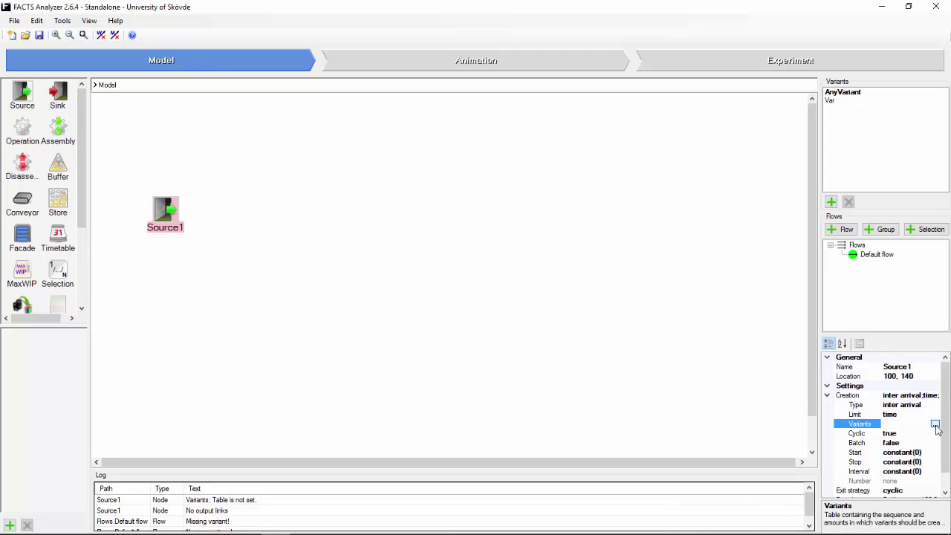
{"action": "left_click", "coordinate": [935, 425]}
{"action": "left_click", "coordinate": [355, 210]}
{"action": "left_click", "coordinate": [409, 262]}
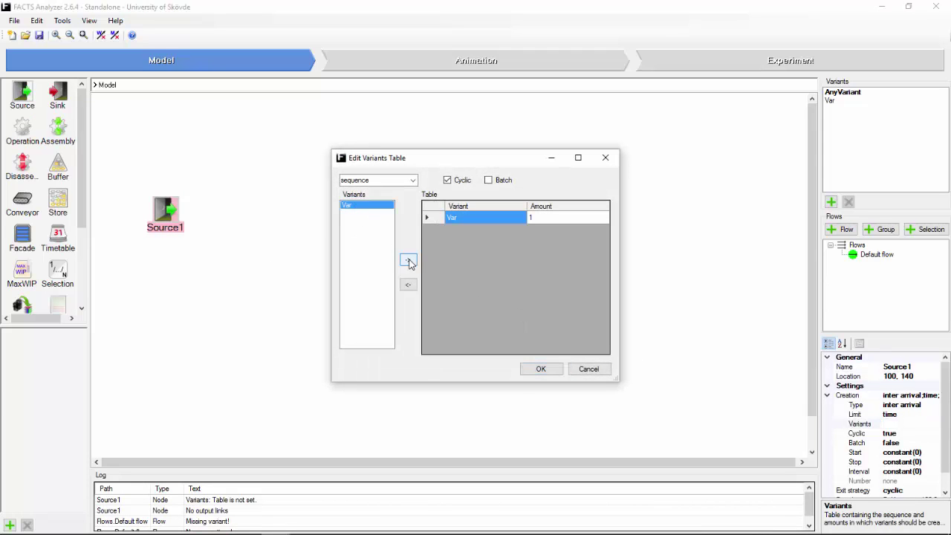
{"action": "left_click", "coordinate": [546, 366]}
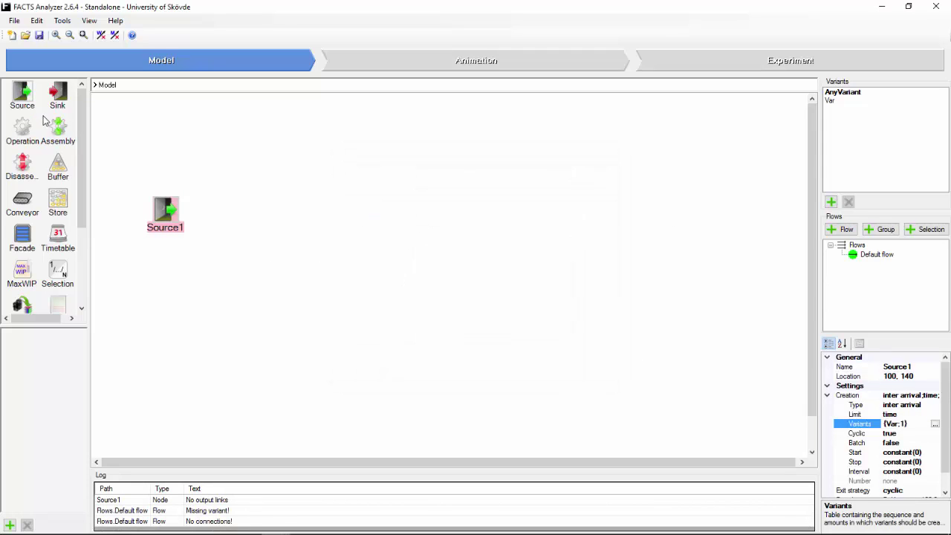
Place Sink1 to the right of Source1 with a process time of 0
{"action": "mouse_move", "coordinate": [57, 92]}
{"action": "left_mouse_down"}
{"action": "mouse_move", "coordinate": [375, 242]}
{"action": "mouse_move", "coordinate": [398, 226]}
{"action": "left_mouse_up"}
{"action": "left_click", "coordinate": [900, 396]}
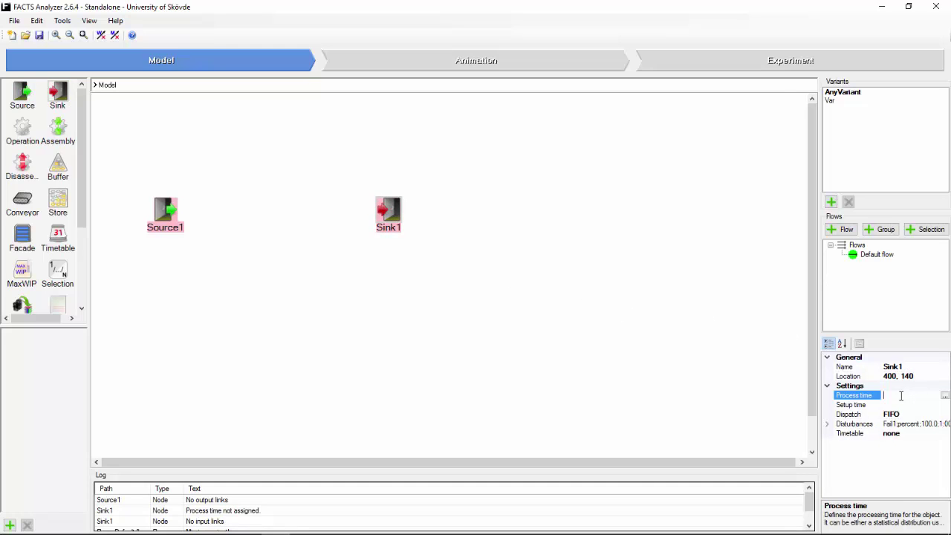
{"action": "key", "text": "Num_Lock"}
{"action": "left_click", "coordinate": [461, 335]}
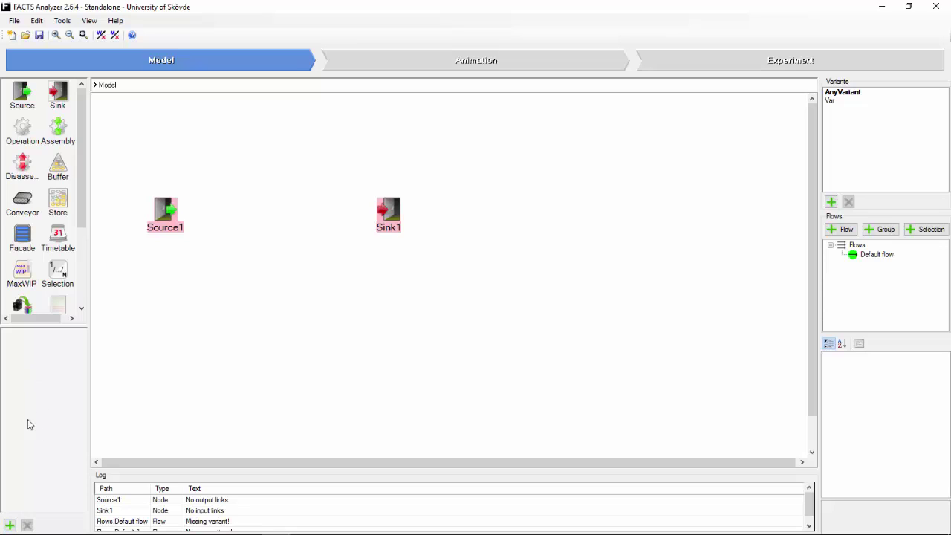
Create the ParallelOperation template holding two operations, each with a 3600-second process time
{"action": "left_click", "coordinate": [10, 525]}
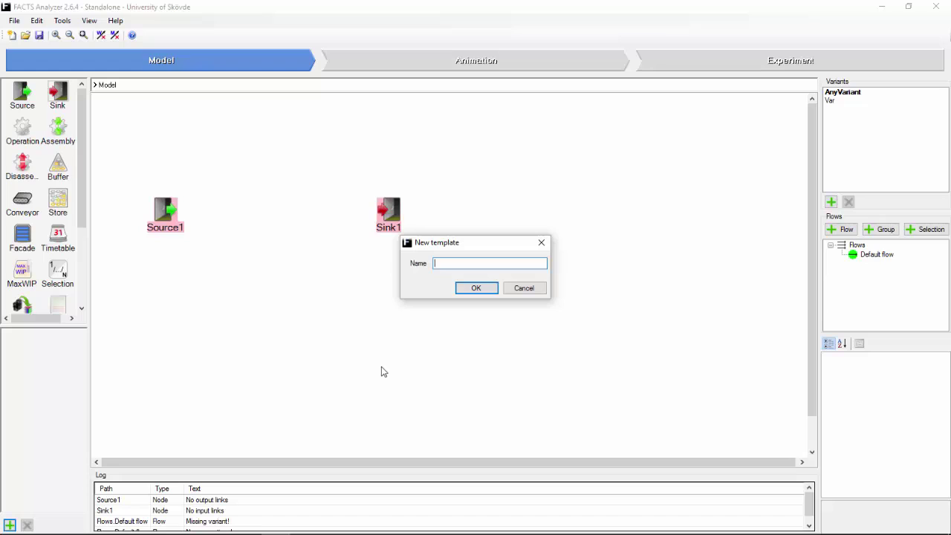
{"action": "type", "text": "ParallelOperation"}
{"action": "key", "text": "Return"}
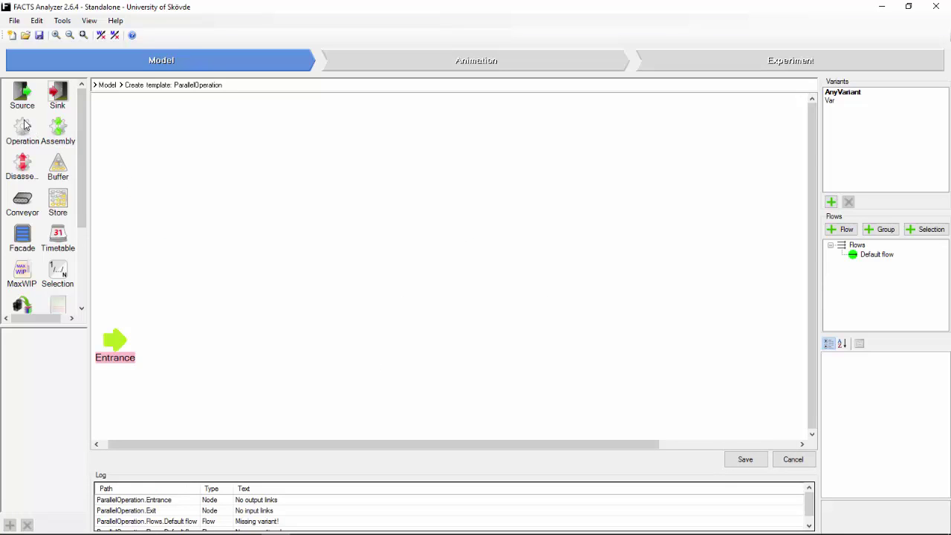
{"action": "left_click_drag", "start_coordinate": [22, 127], "coordinate": [390, 258]}
{"action": "mouse_move", "coordinate": [22, 127]}
{"action": "left_mouse_down"}
{"action": "mouse_move", "coordinate": [111, 178]}
{"action": "mouse_move", "coordinate": [389, 404]}
{"action": "left_mouse_up"}
{"action": "left_click_drag", "start_coordinate": [352, 219], "coordinate": [449, 440]}
{"action": "left_click", "coordinate": [895, 395]}
{"action": "type", "text": "3600"}
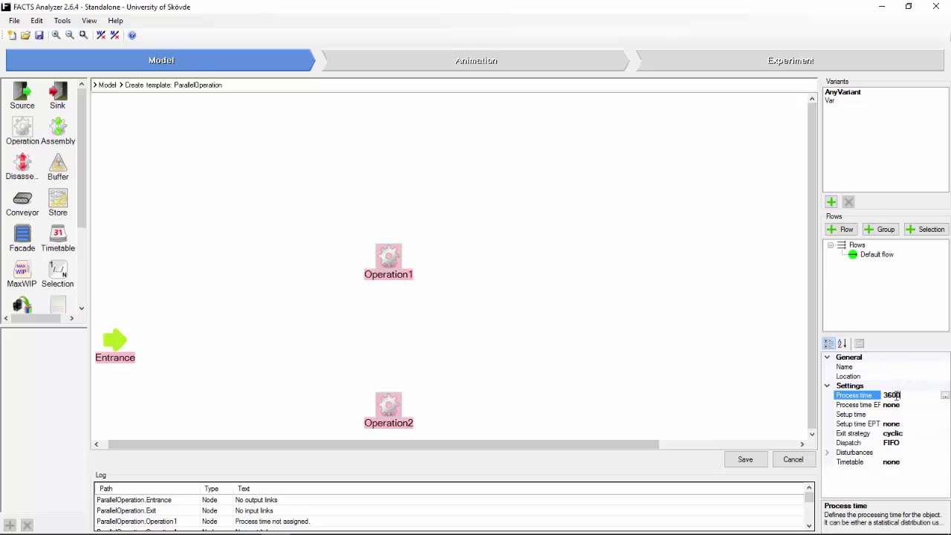
{"action": "key", "text": "Return"}
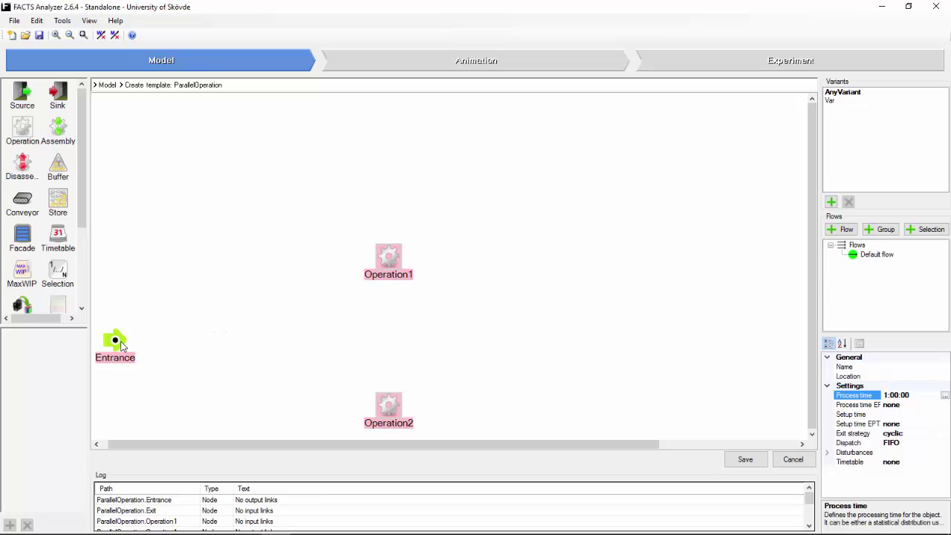
Link Entrance to both operations and both to Exit, and put Var on the default flow
{"action": "left_click_drag", "start_coordinate": [116, 346], "coordinate": [376, 260]}
{"action": "left_click_drag", "start_coordinate": [203, 374], "coordinate": [381, 405]}
{"action": "left_click_drag", "start_coordinate": [463, 444], "coordinate": [619, 448]}
{"action": "mouse_move", "coordinate": [212, 257]}
{"action": "left_mouse_down"}
{"action": "mouse_move", "coordinate": [783, 324]}
{"action": "mouse_move", "coordinate": [788, 340]}
{"action": "left_mouse_up"}
{"action": "mouse_move", "coordinate": [213, 404]}
{"action": "left_mouse_down"}
{"action": "mouse_move", "coordinate": [742, 333]}
{"action": "mouse_move", "coordinate": [790, 339]}
{"action": "left_mouse_up"}
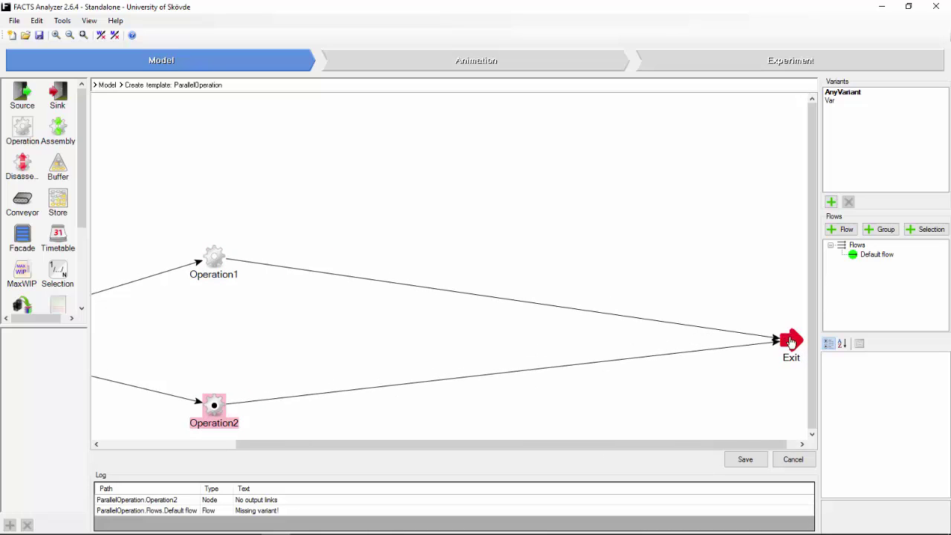
{"action": "left_click", "coordinate": [832, 102]}
{"action": "left_click_drag", "start_coordinate": [866, 200], "coordinate": [888, 259]}
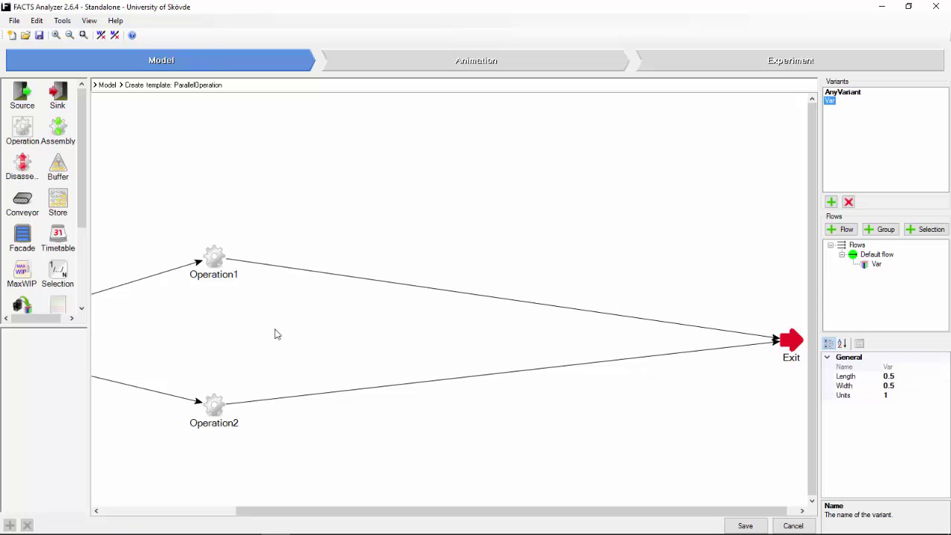
{"action": "left_click_drag", "start_coordinate": [385, 514], "coordinate": [170, 524]}
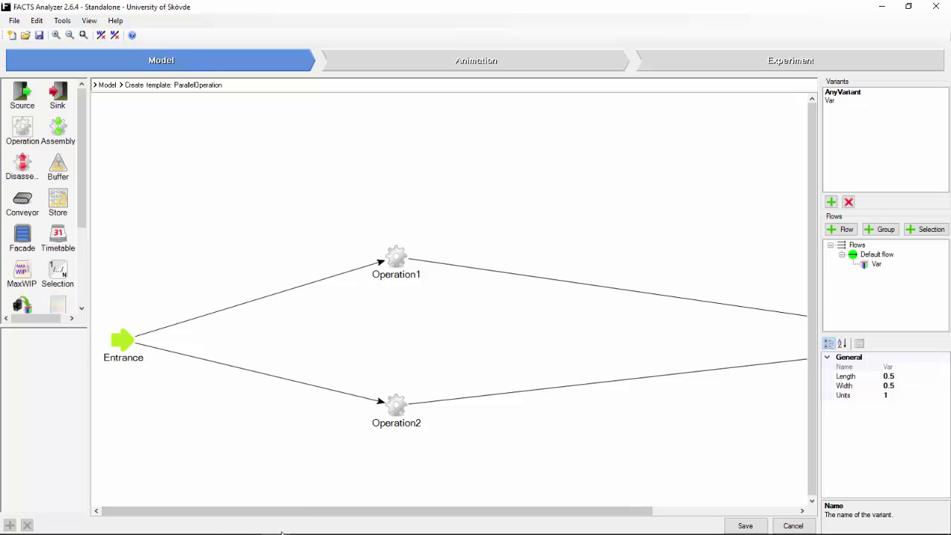
Save the ParallelOperation template, place Selection1 between Source1 and Sink1, add Var to the flow, and link Source1 in
{"action": "left_click", "coordinate": [743, 525]}
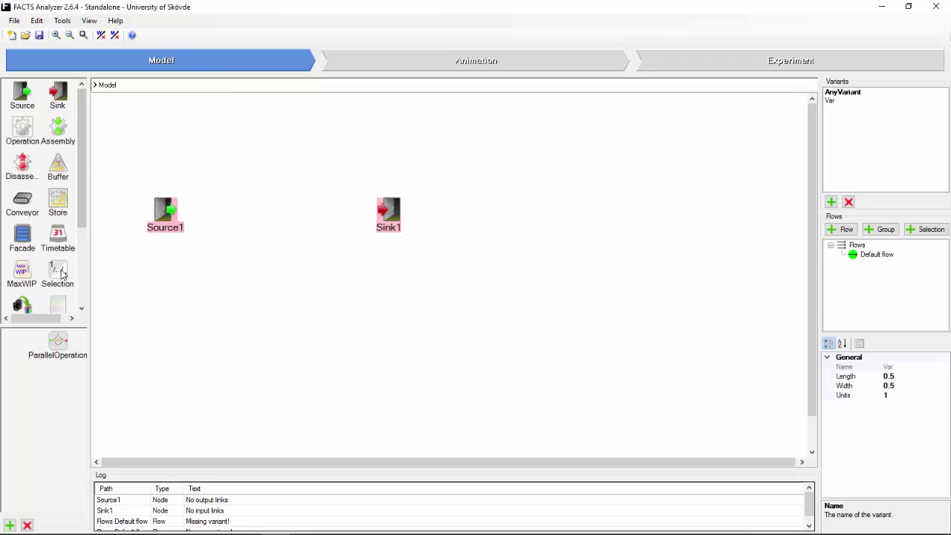
{"action": "mouse_move", "coordinate": [62, 273]}
{"action": "left_mouse_down"}
{"action": "mouse_move", "coordinate": [272, 334]}
{"action": "mouse_move", "coordinate": [279, 217]}
{"action": "left_mouse_up"}
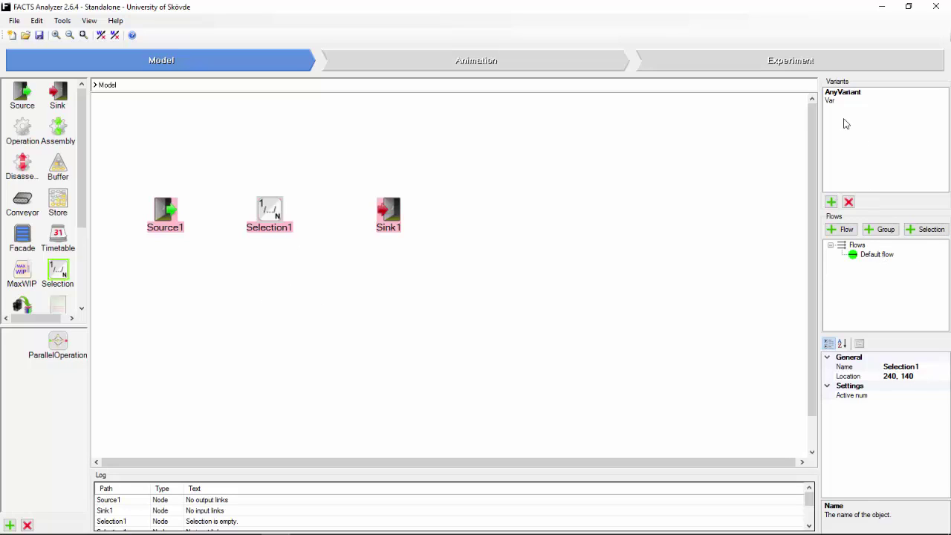
{"action": "left_click_drag", "start_coordinate": [829, 100], "coordinate": [879, 257]}
{"action": "left_click_drag", "start_coordinate": [171, 213], "coordinate": [387, 214]}
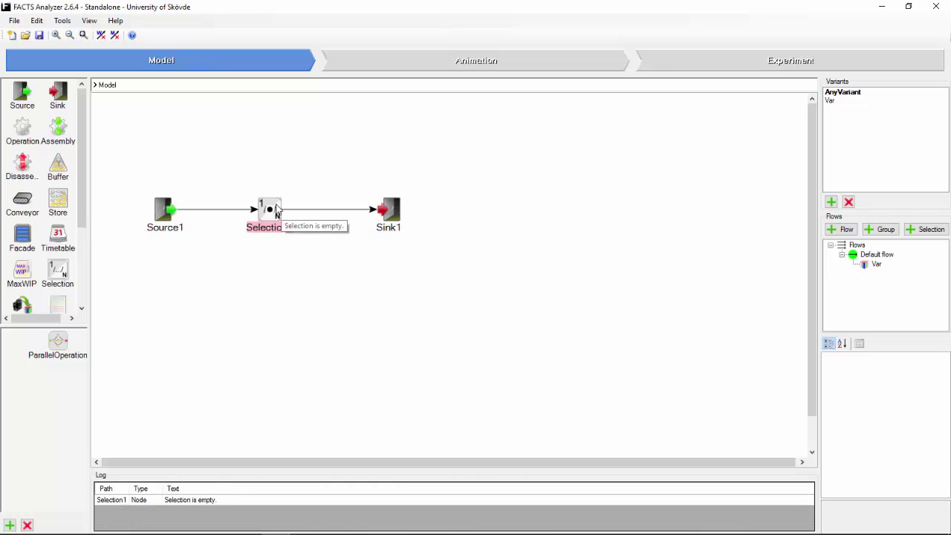
Inside Selection1, add Operation1 with a 3600-second process time and a ParallelOperation1 alternative
{"action": "double_click", "coordinate": [272, 210]}
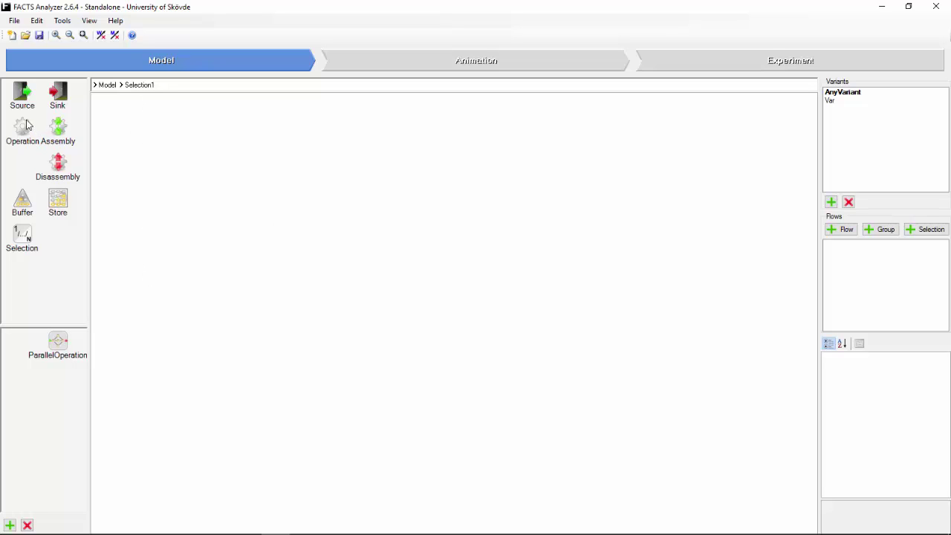
{"action": "mouse_move", "coordinate": [26, 126]}
{"action": "left_mouse_down"}
{"action": "mouse_move", "coordinate": [119, 132]}
{"action": "mouse_move", "coordinate": [132, 153]}
{"action": "left_mouse_up"}
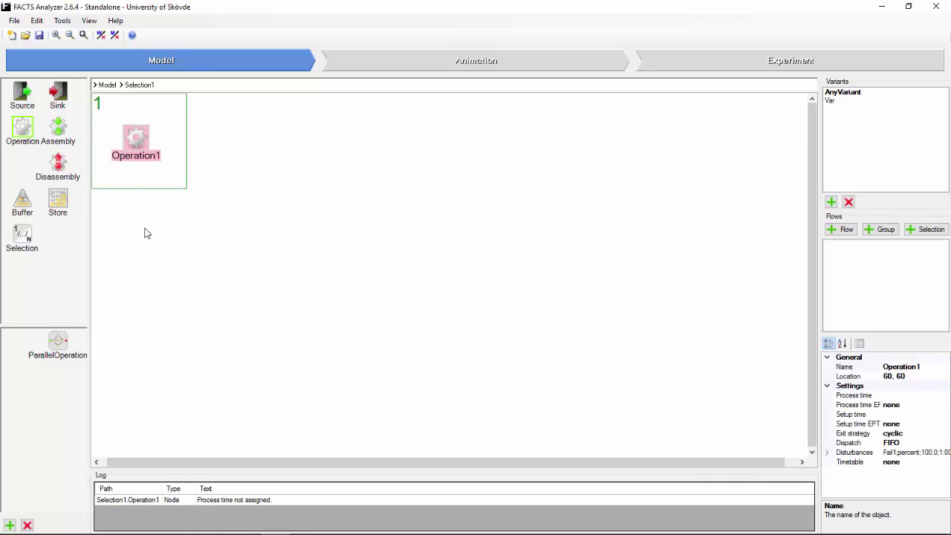
{"action": "left_click", "coordinate": [897, 394]}
{"action": "type", "text": "3600"}
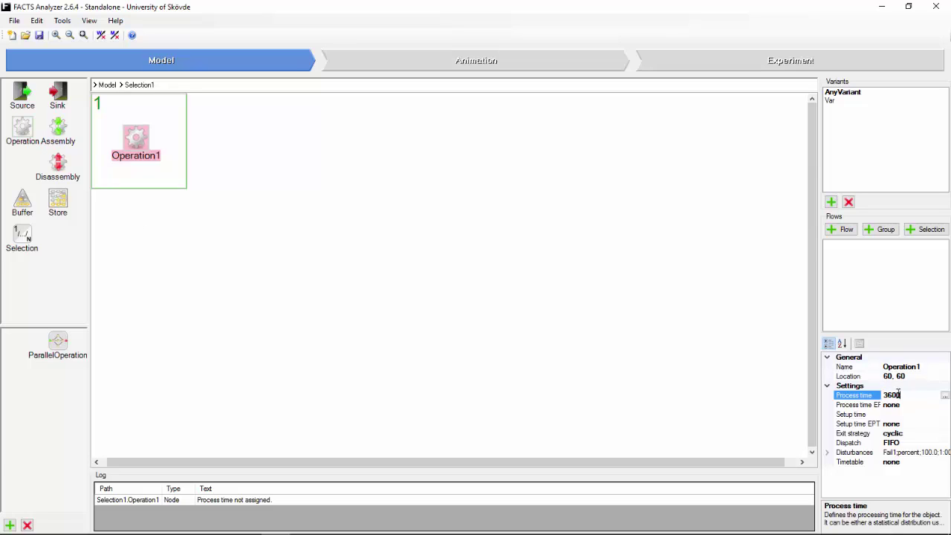
{"action": "key", "text": "Return"}
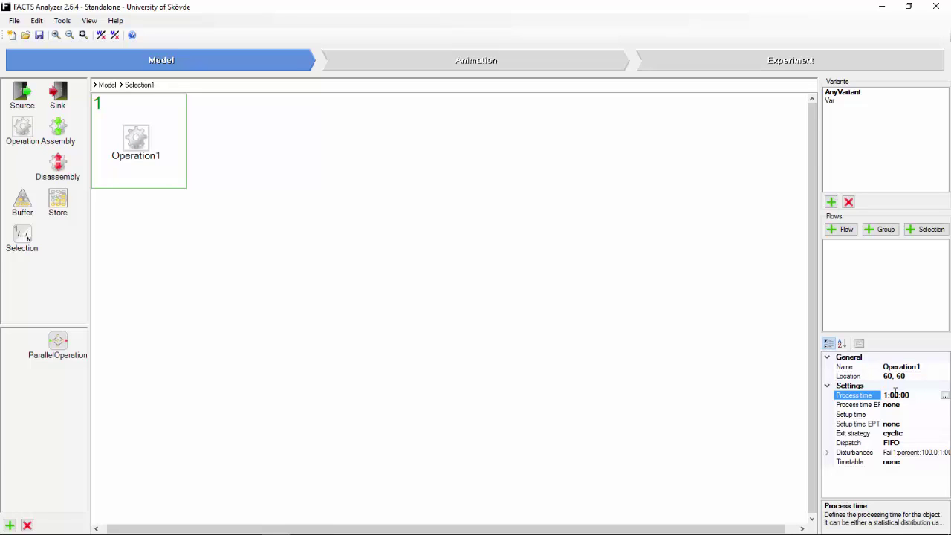
{"action": "mouse_move", "coordinate": [64, 342]}
{"action": "left_mouse_down"}
{"action": "mouse_move", "coordinate": [76, 347]}
{"action": "mouse_move", "coordinate": [246, 220]}
{"action": "mouse_move", "coordinate": [262, 161]}
{"action": "left_mouse_up"}
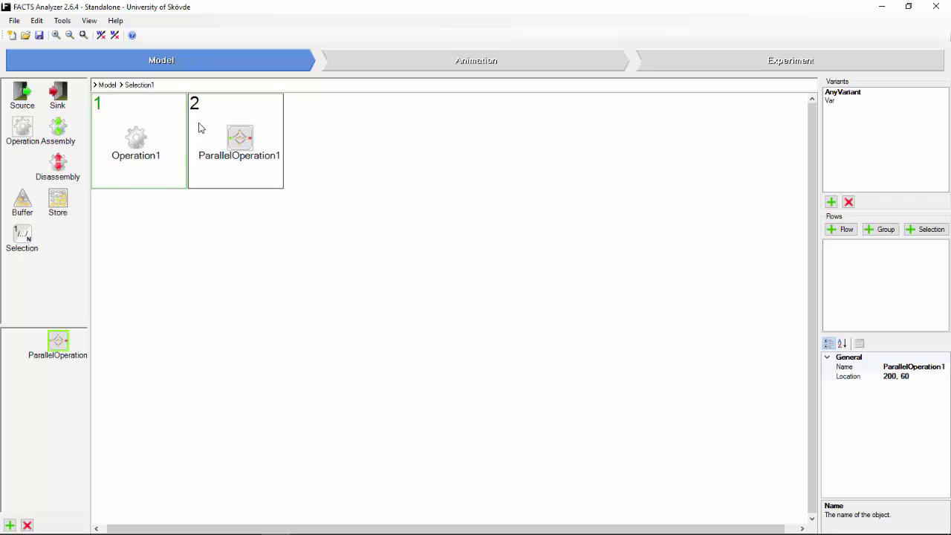
{"action": "left_click", "coordinate": [228, 119]}
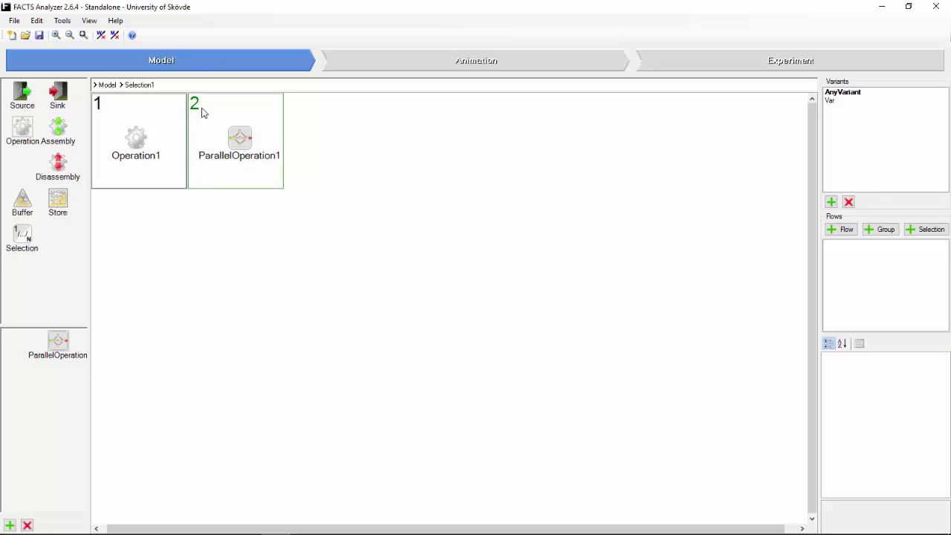
In the top-level model, toggle Selection1's Active num between 2 and 1, leaving it at 1
{"action": "left_click", "coordinate": [109, 86]}
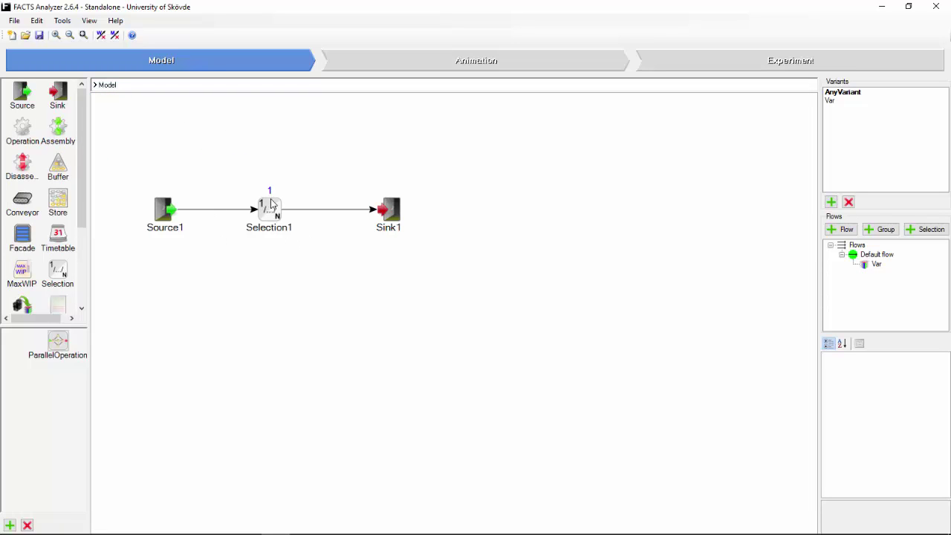
{"action": "left_click", "coordinate": [272, 207]}
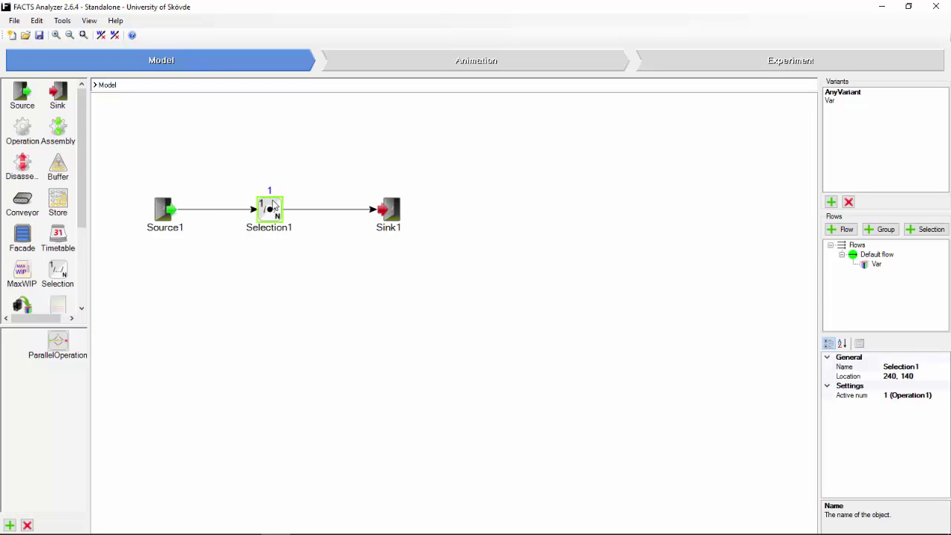
{"action": "left_click", "coordinate": [927, 400]}
{"action": "left_click", "coordinate": [944, 396]}
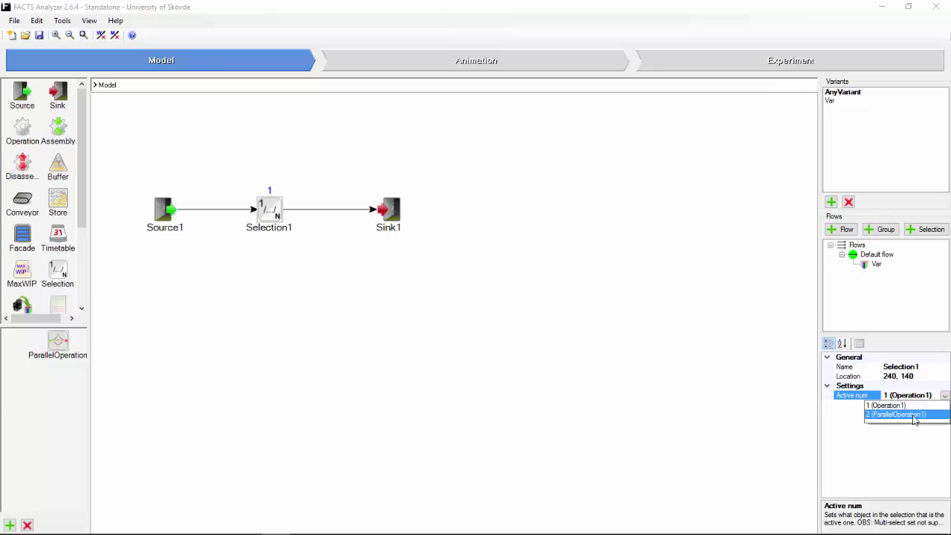
{"action": "left_click", "coordinate": [914, 421]}
{"action": "left_click", "coordinate": [943, 395]}
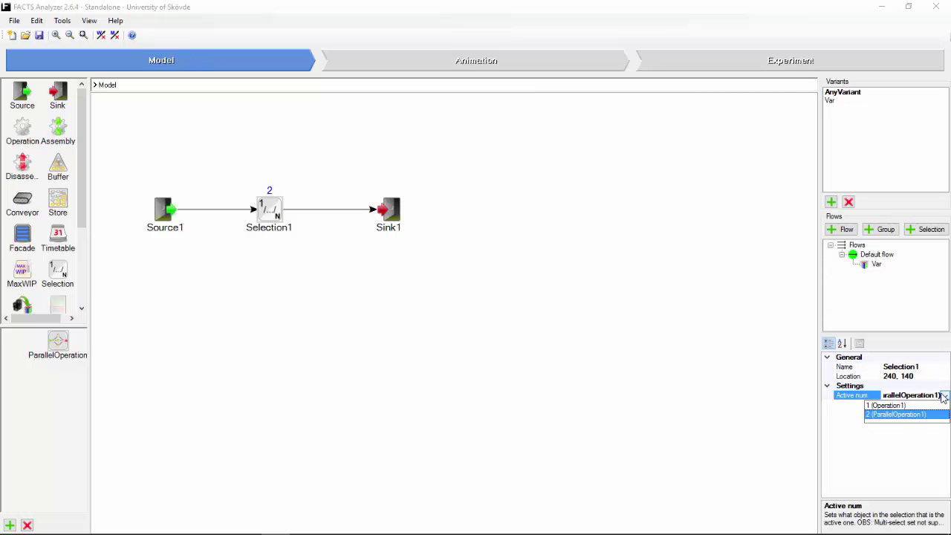
{"action": "left_click", "coordinate": [921, 406]}
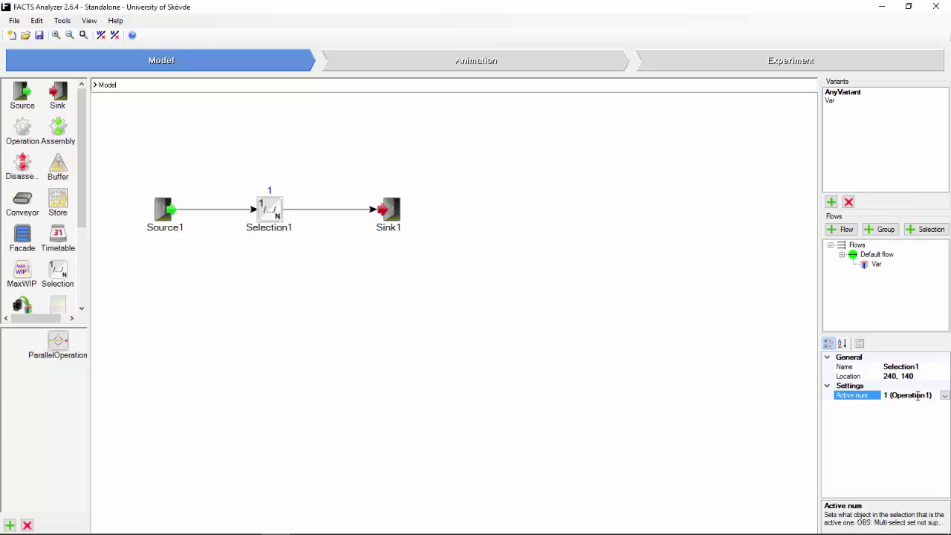
{"action": "double_click", "coordinate": [918, 395]}
{"action": "double_click", "coordinate": [918, 396]}
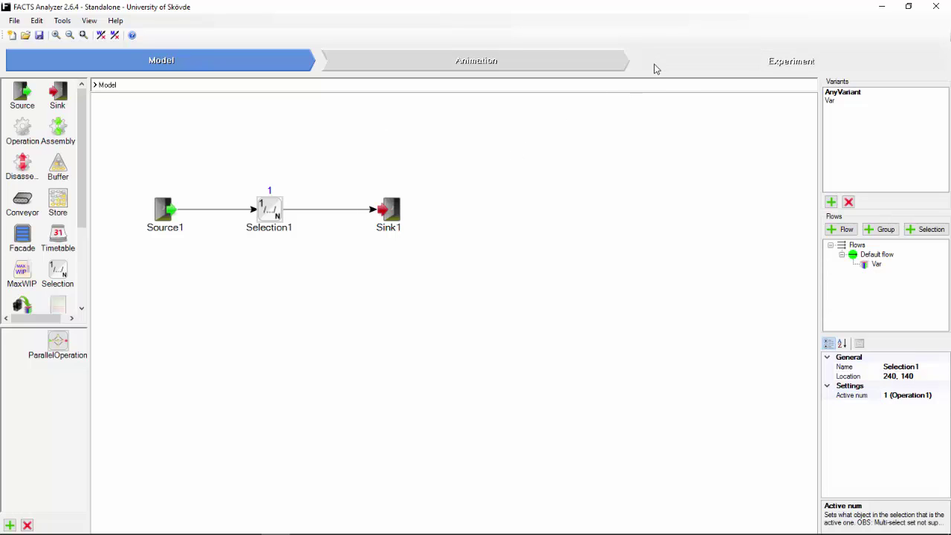
Run the experiment with Operation1 active, giving a throughput of 1
{"action": "left_click", "coordinate": [655, 68]}
{"action": "left_click", "coordinate": [75, 191]}
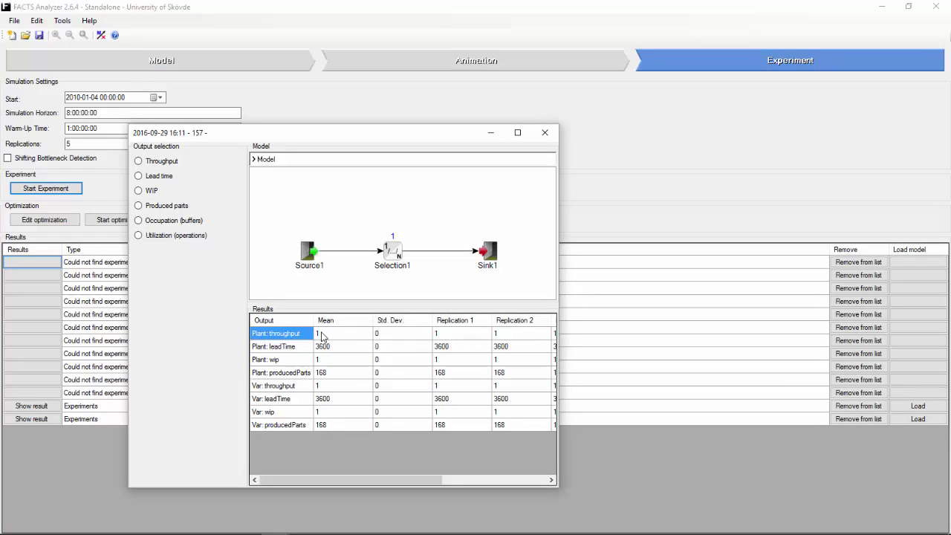
{"action": "left_click", "coordinate": [545, 134]}
Set Selection1's Active num to 2 and rerun the experiment, raising throughput to 2
{"action": "left_click", "coordinate": [260, 63]}
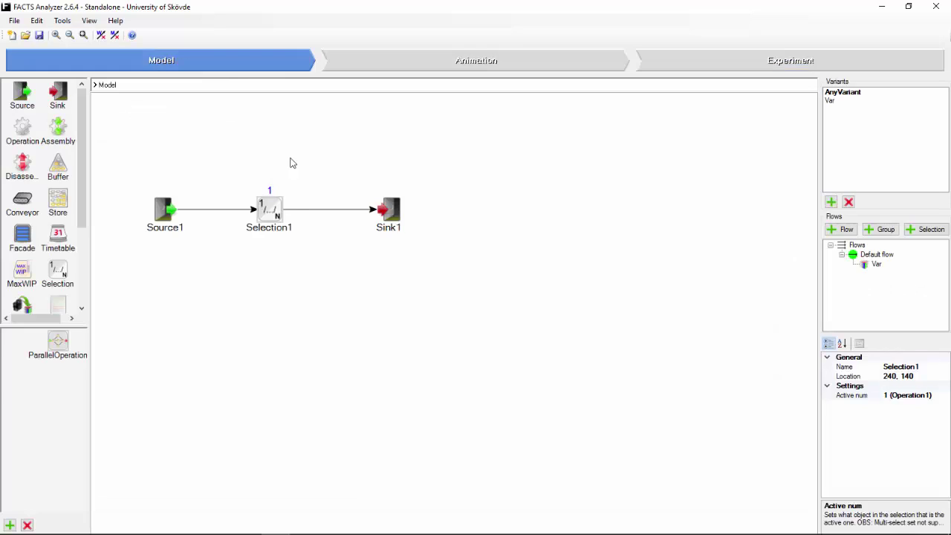
{"action": "left_click", "coordinate": [925, 394]}
{"action": "double_click", "coordinate": [915, 395]}
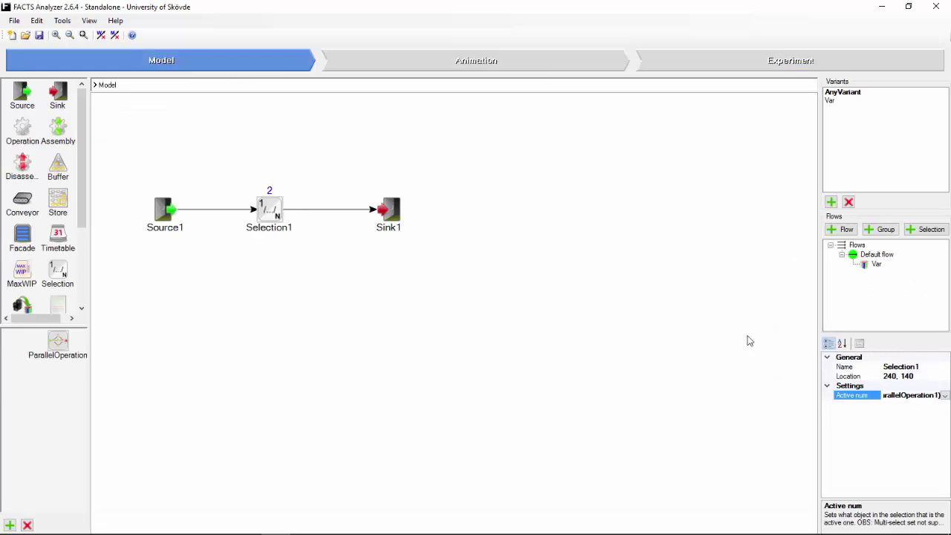
{"action": "left_click", "coordinate": [709, 316]}
{"action": "left_click", "coordinate": [695, 64]}
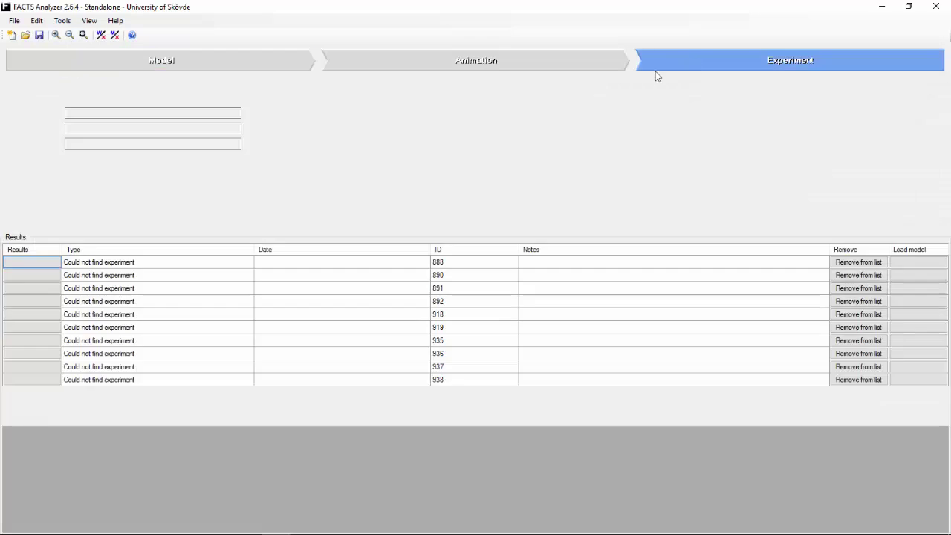
{"action": "left_click", "coordinate": [69, 186]}
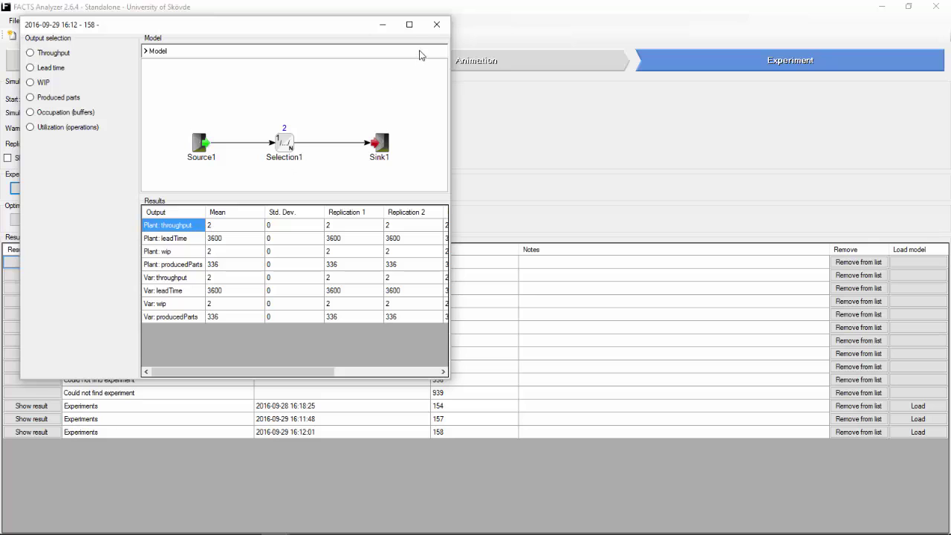
{"action": "left_click", "coordinate": [437, 24]}
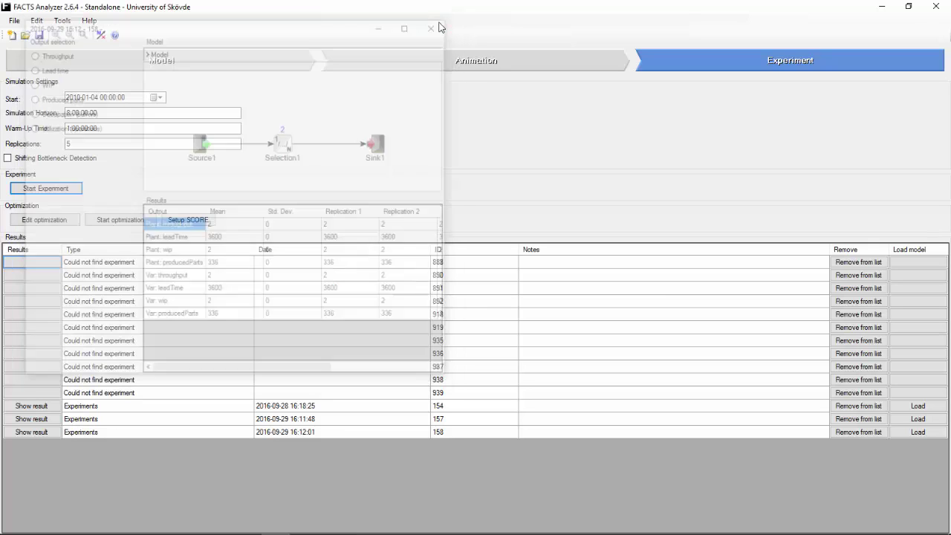
{"action": "left_click", "coordinate": [290, 66]}
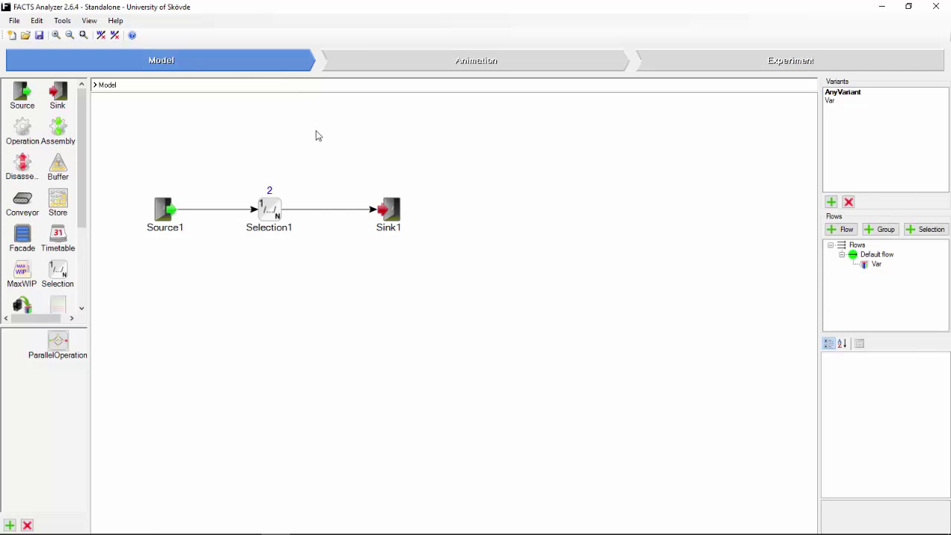